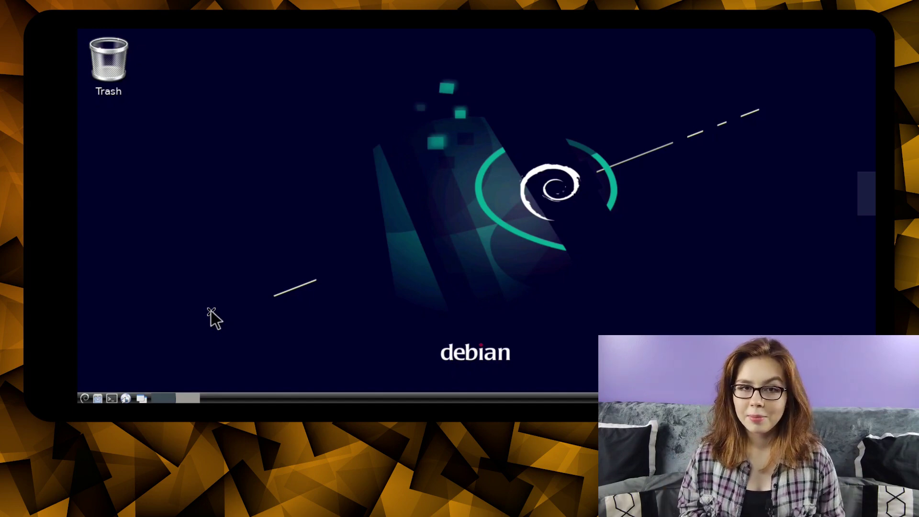
Launch Synaptic Package Manager from the Preferences menu and reload the package information.
{"action": "left_click", "coordinate": [82, 397]}
{"action": "mouse_move", "coordinate": [162, 349]}
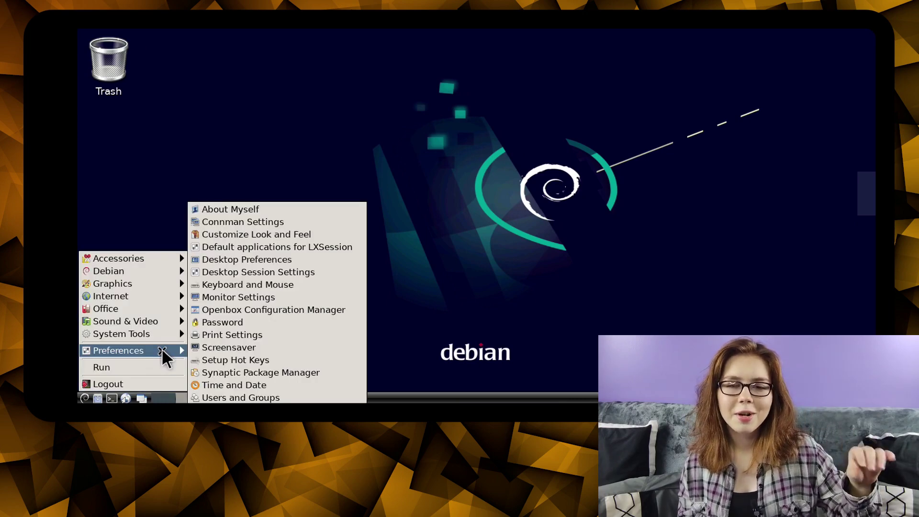
{"action": "left_click", "coordinate": [353, 371]}
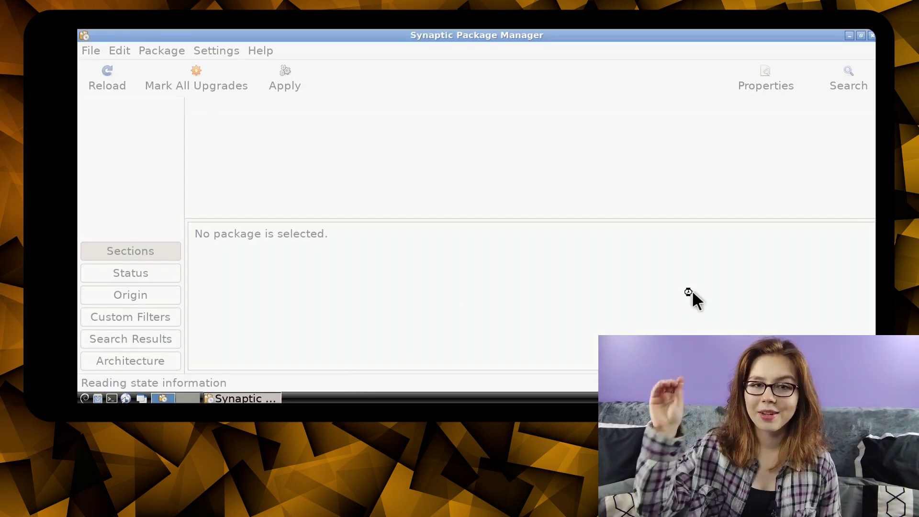
{"action": "left_click", "coordinate": [123, 77]}
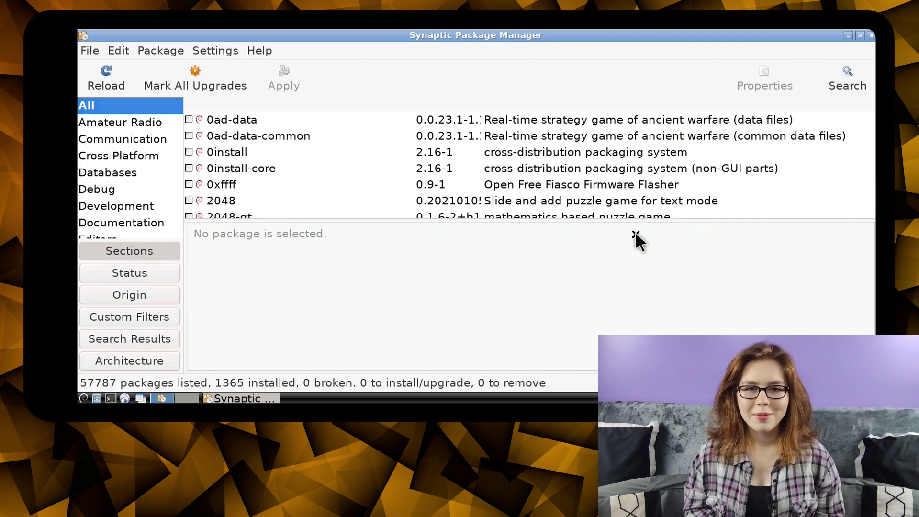
Search package names for 'chromium', listing 12 matching packages.
{"action": "left_click", "coordinate": [858, 78]}
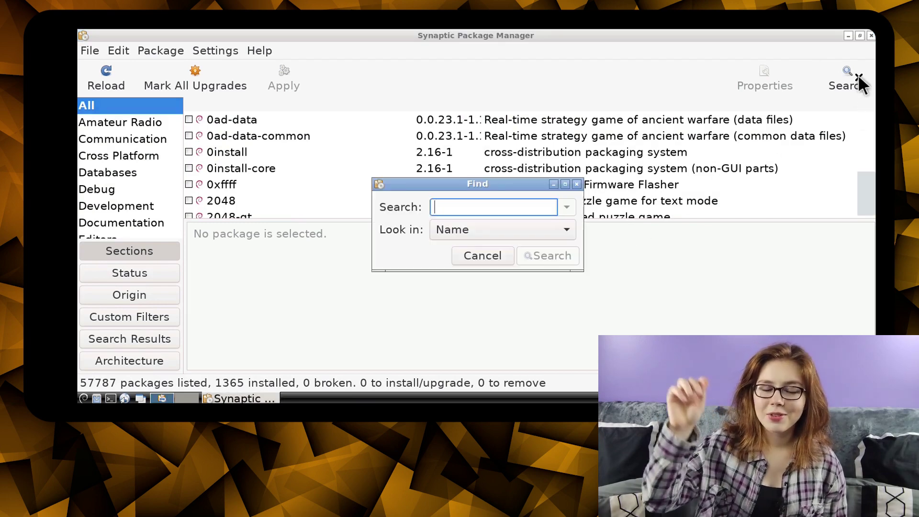
{"action": "left_click", "coordinate": [550, 231]}
{"action": "left_click", "coordinate": [549, 230]}
{"action": "left_click", "coordinate": [514, 204]}
{"action": "type", "text": "chromium"}
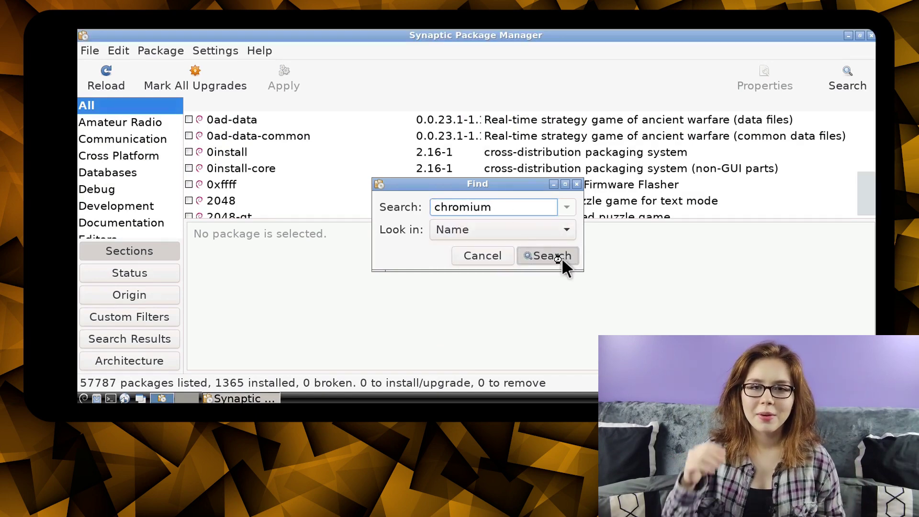
{"action": "left_click", "coordinate": [560, 258]}
Mark chromium for installation, accepting its required dependencies (11 packages to install).
{"action": "right_click", "coordinate": [342, 114]}
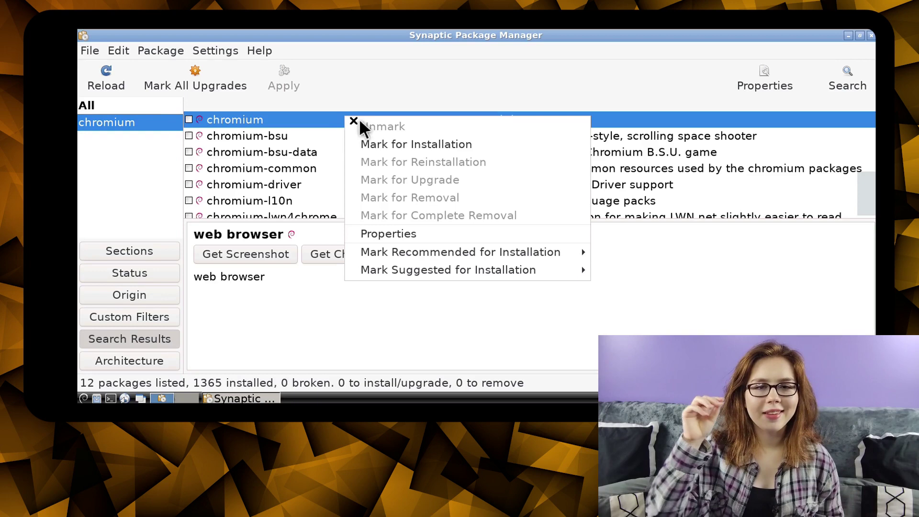
{"action": "left_click", "coordinate": [488, 143]}
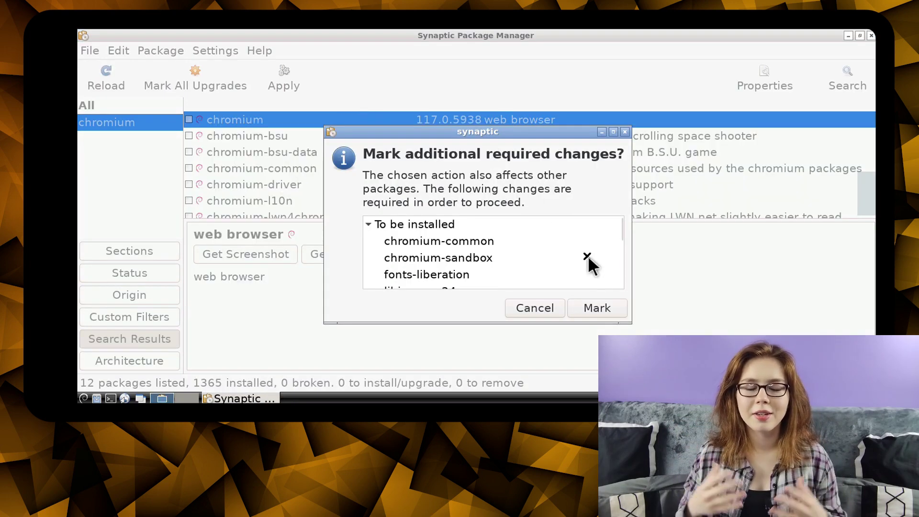
{"action": "left_click", "coordinate": [610, 307]}
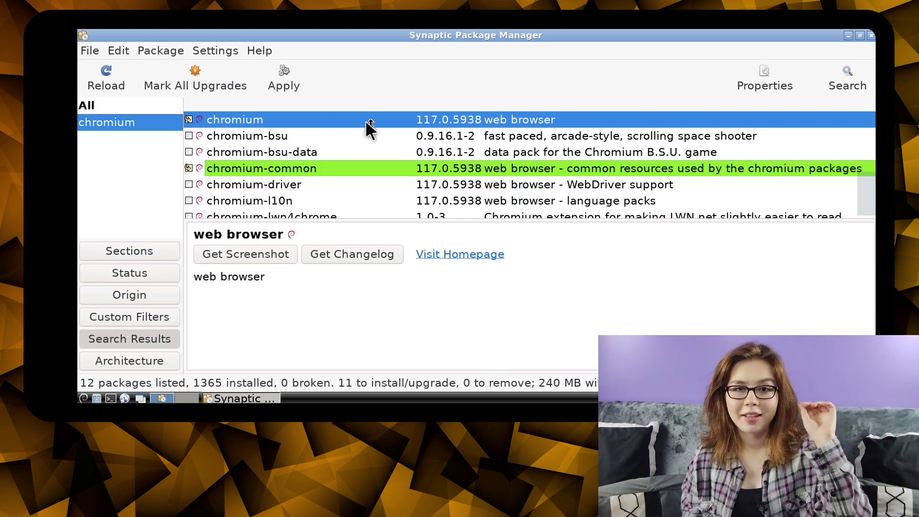
Apply the pending changes to install chromium 117.0.5938, dismiss the reports, and quit Synaptic.
{"action": "left_click", "coordinate": [291, 77]}
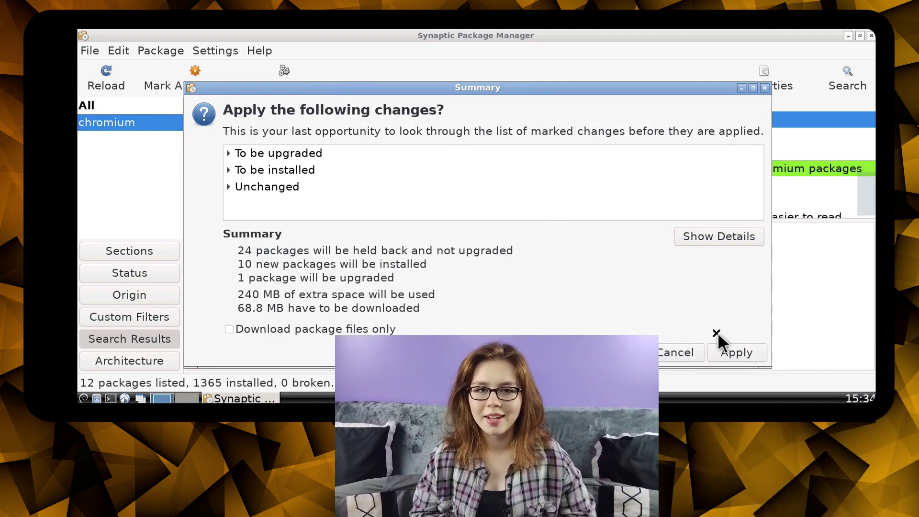
{"action": "left_click", "coordinate": [749, 351]}
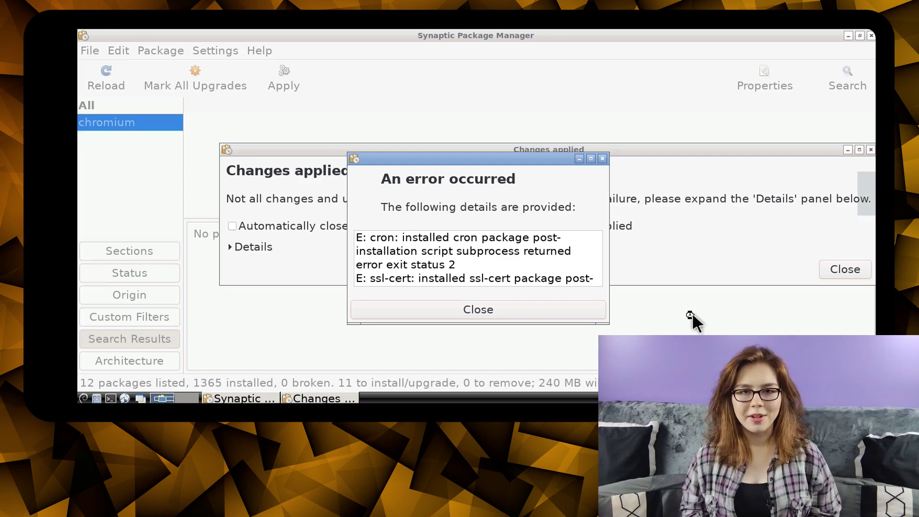
{"action": "left_click", "coordinate": [537, 309]}
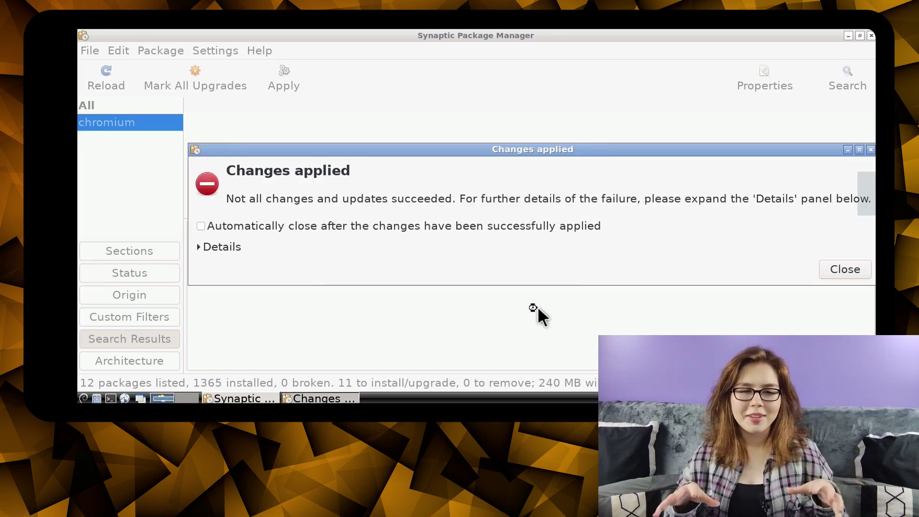
{"action": "left_click", "coordinate": [835, 271]}
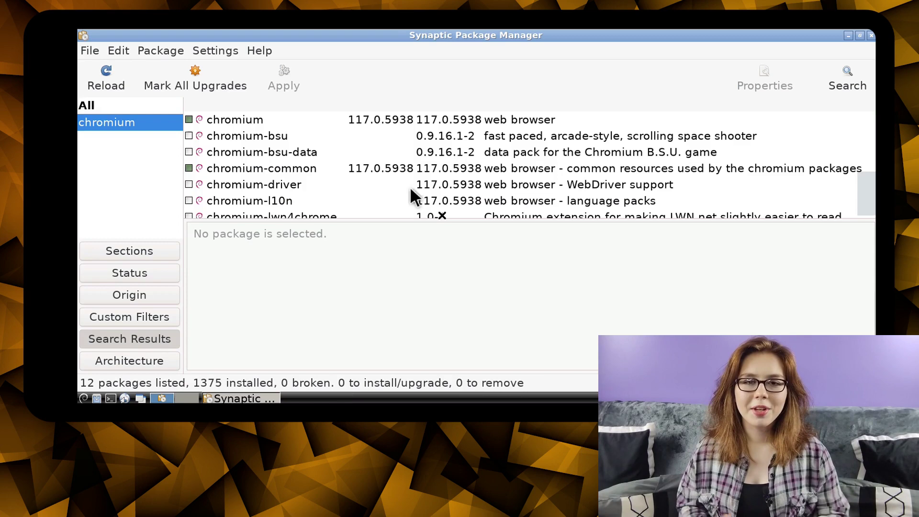
{"action": "left_click", "coordinate": [87, 47]}
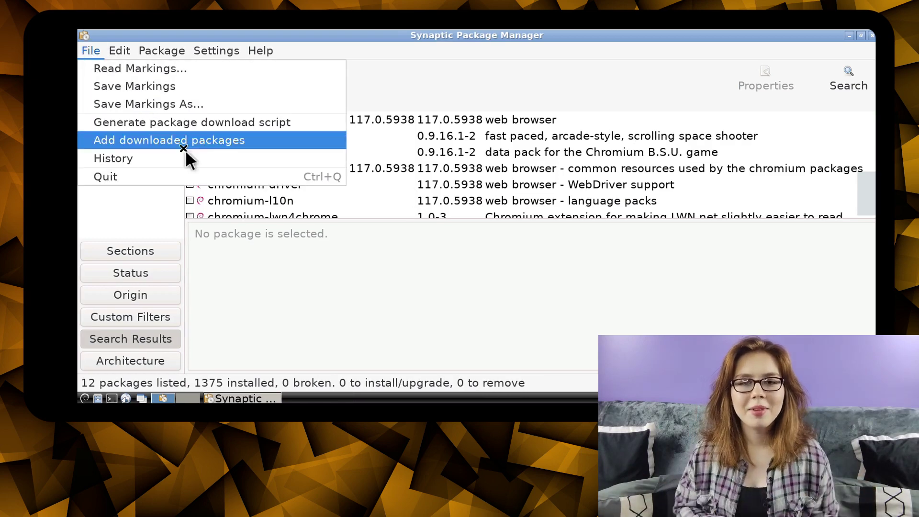
{"action": "left_click", "coordinate": [194, 176]}
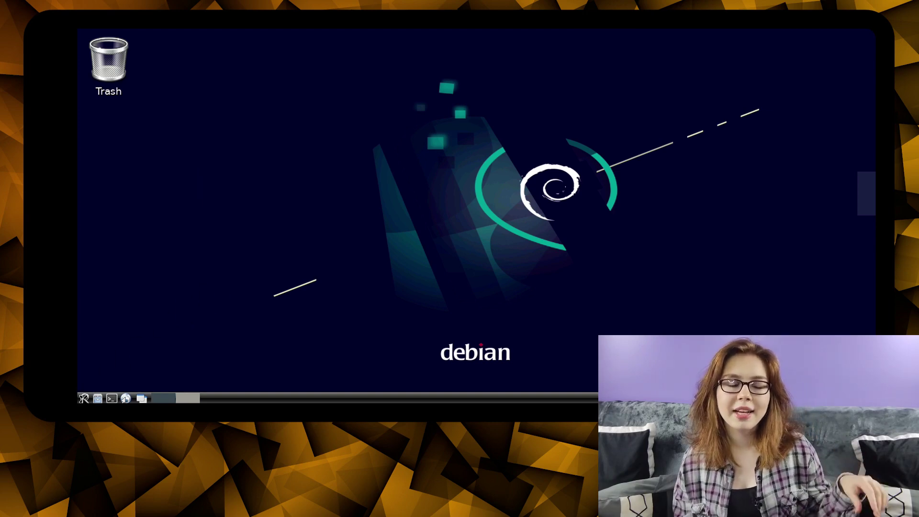
Change the Chromium launcher's command to 'chromium %U --no-sandbox --test-type' in its properties.
{"action": "left_click", "coordinate": [83, 398]}
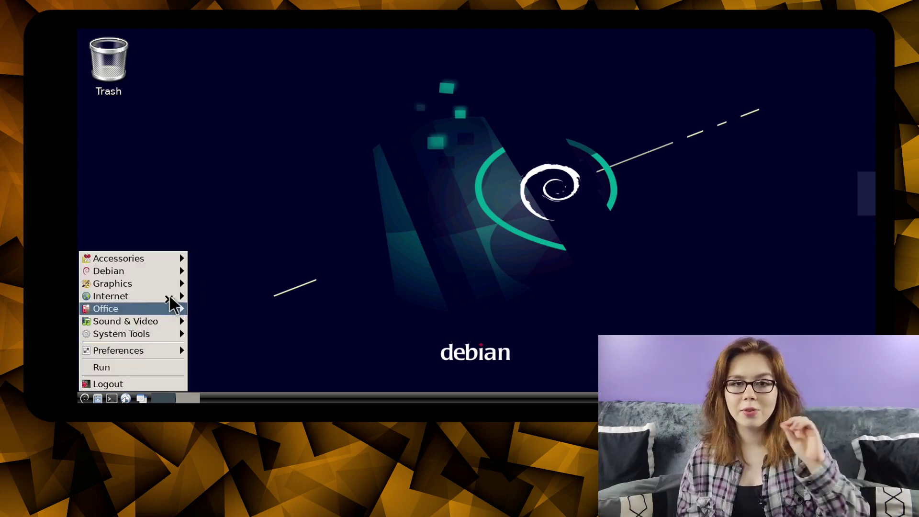
{"action": "mouse_move", "coordinate": [170, 298]}
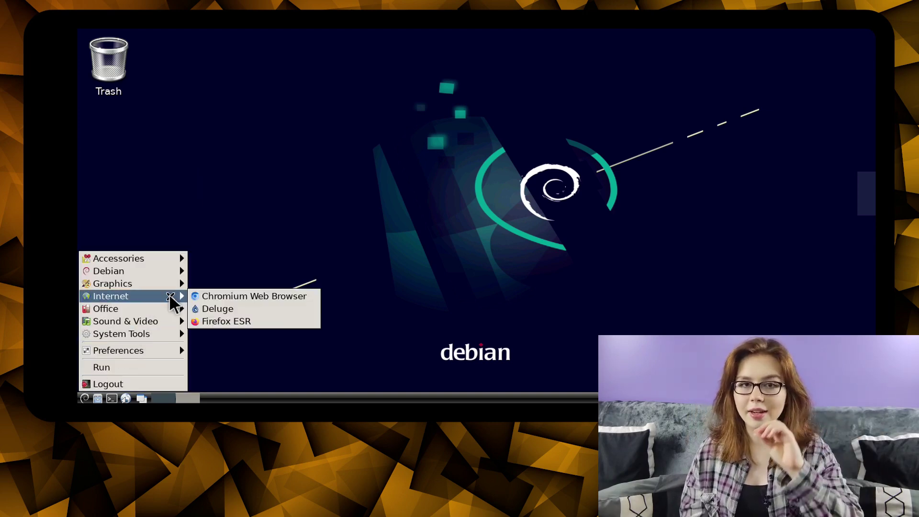
{"action": "right_click", "coordinate": [313, 300]}
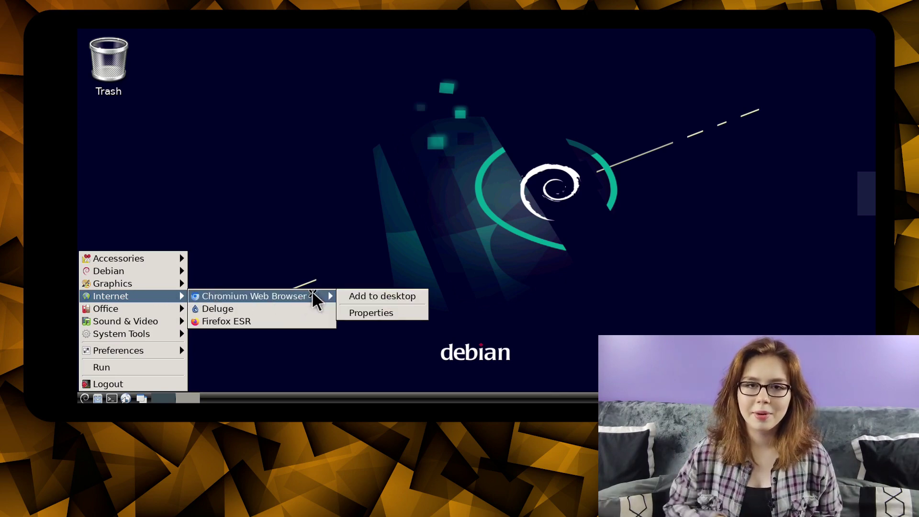
{"action": "left_click", "coordinate": [408, 320]}
{"action": "left_click", "coordinate": [418, 142]}
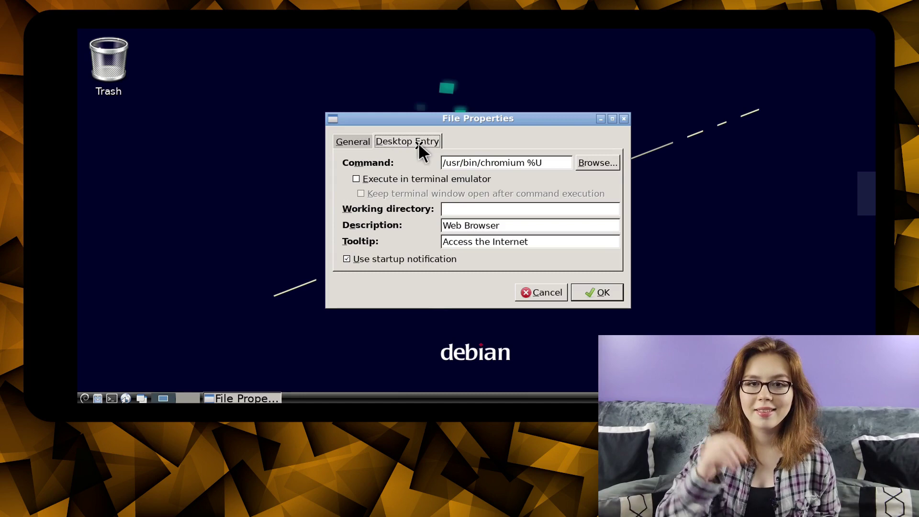
{"action": "left_click_drag", "start_coordinate": [553, 162], "coordinate": [441, 162]}
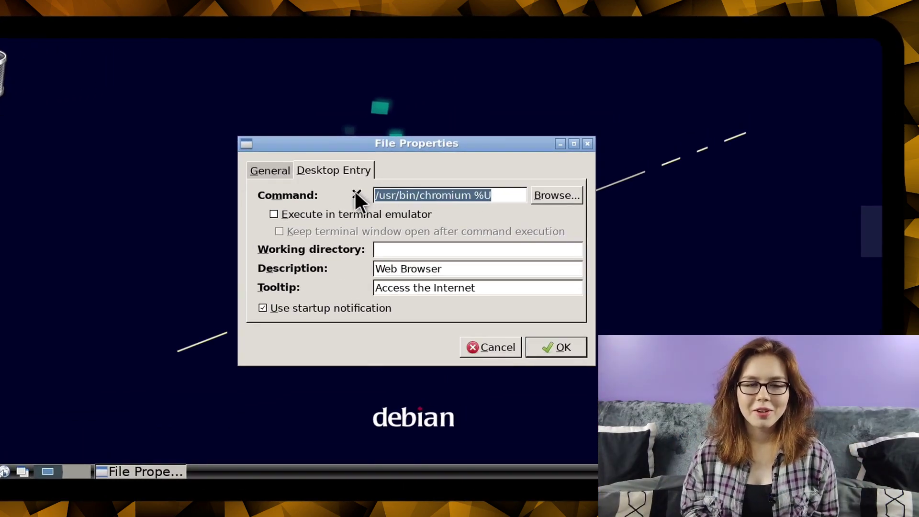
{"action": "key", "text": "BackSpace"}
{"action": "type", "text": "chromium"}
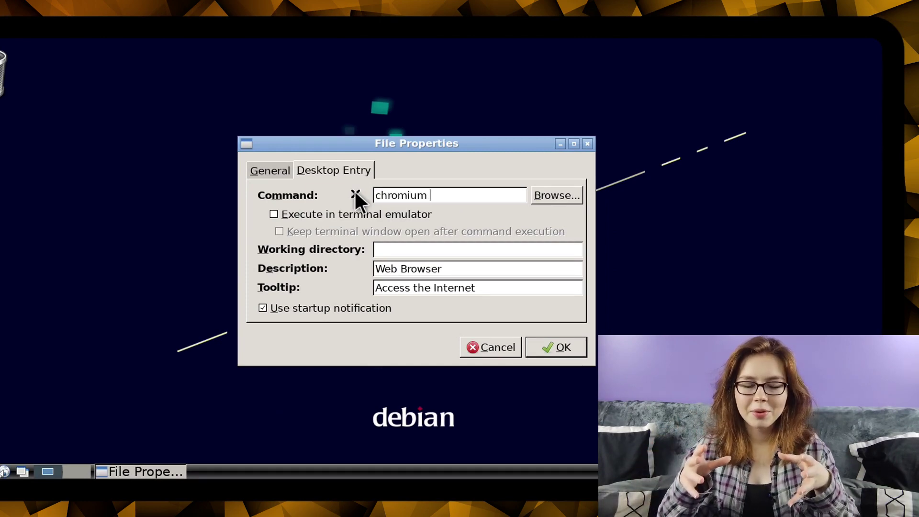
{"action": "type", "text": " %U --"}
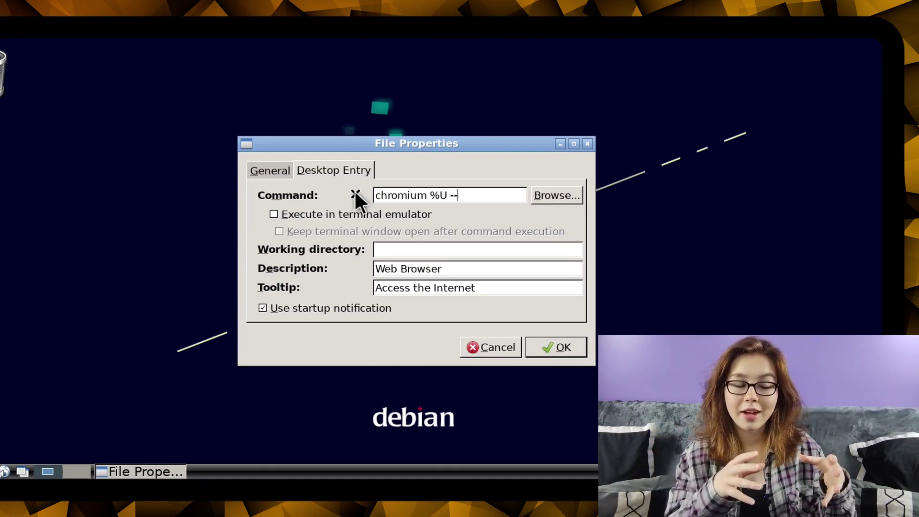
{"action": "type", "text": "no-s"}
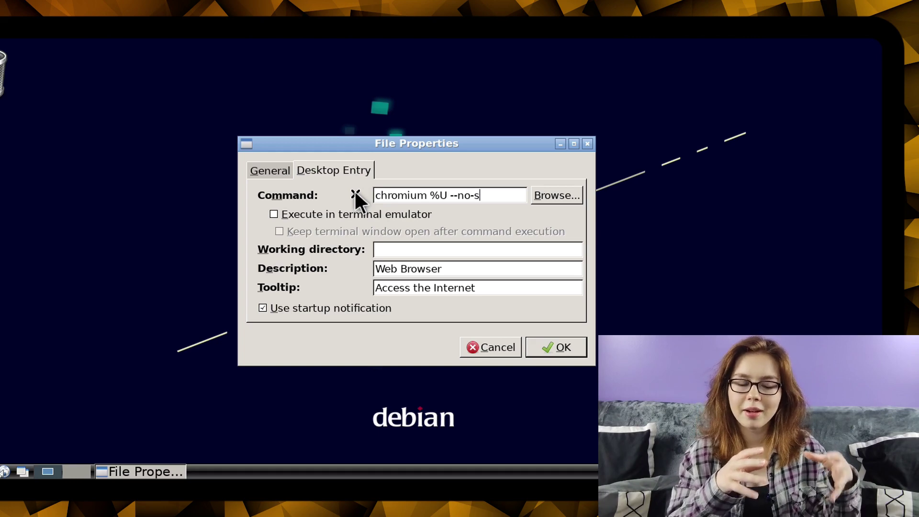
{"action": "type", "text": "andbox --t"}
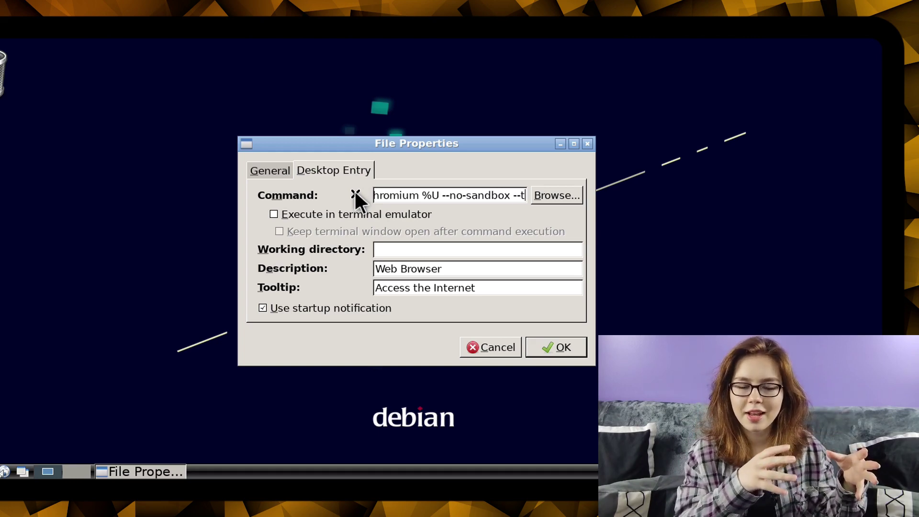
{"action": "type", "text": "est-type"}
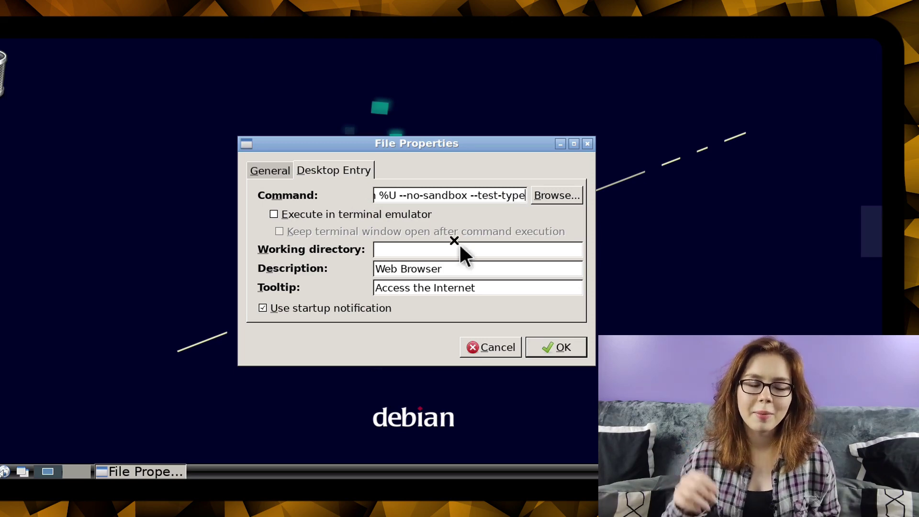
Save the launcher change, then launch Chromium and maximize its window.
{"action": "left_click", "coordinate": [551, 347]}
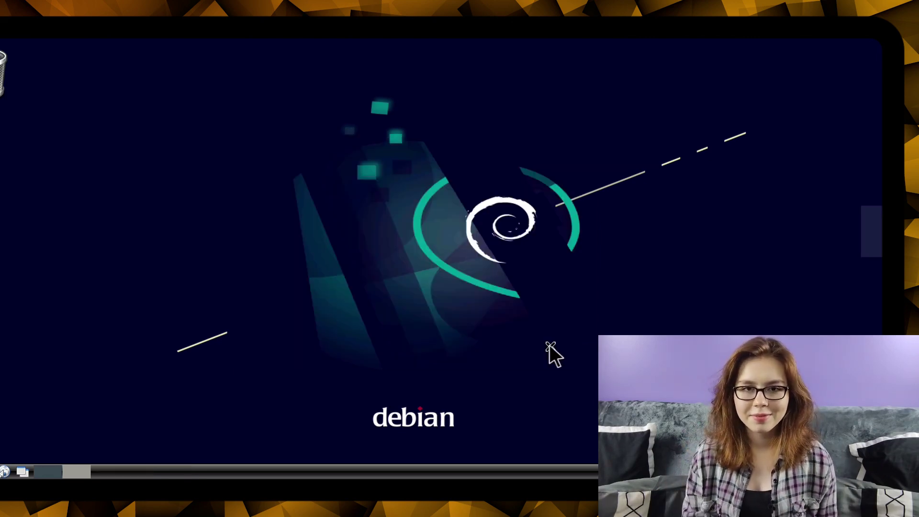
{"action": "left_click", "coordinate": [84, 397]}
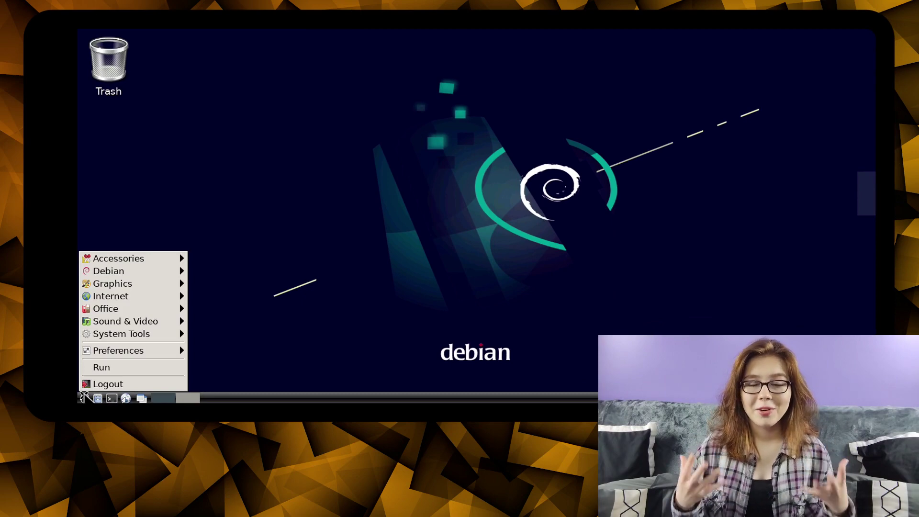
{"action": "mouse_move", "coordinate": [172, 297]}
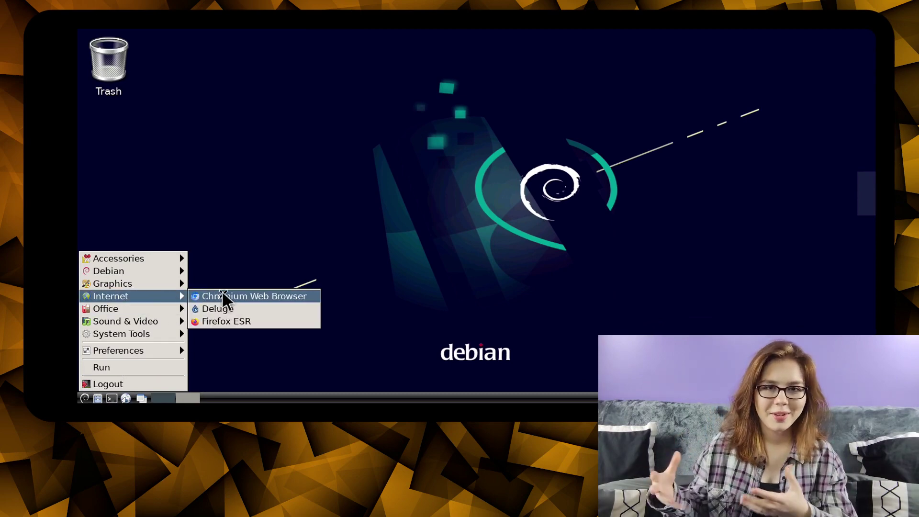
{"action": "left_click", "coordinate": [222, 296]}
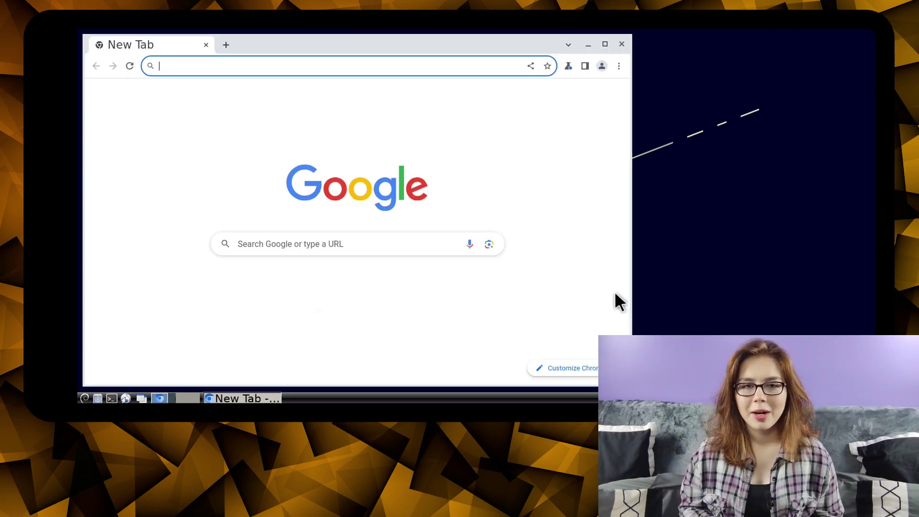
{"action": "left_click", "coordinate": [605, 43]}
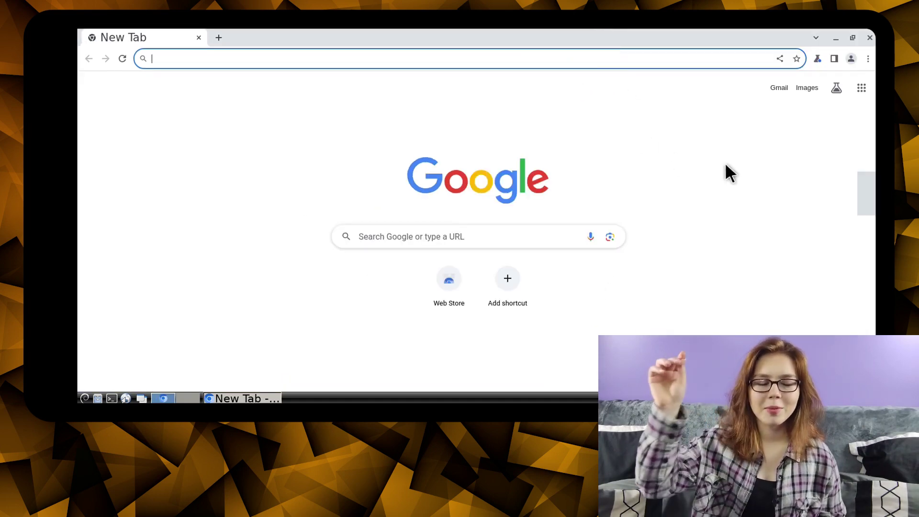
Make Chromium the default browser under Settings > Default browser.
{"action": "left_click", "coordinate": [867, 58]}
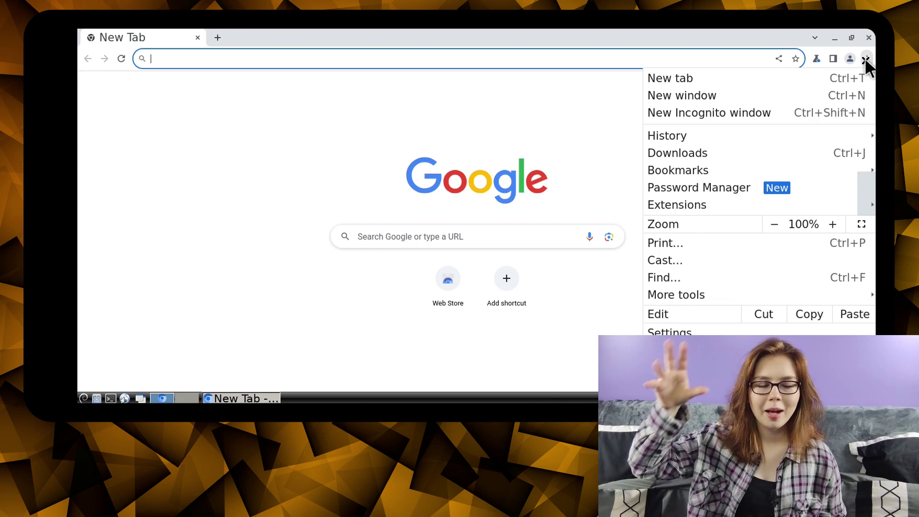
{"action": "left_click", "coordinate": [706, 331]}
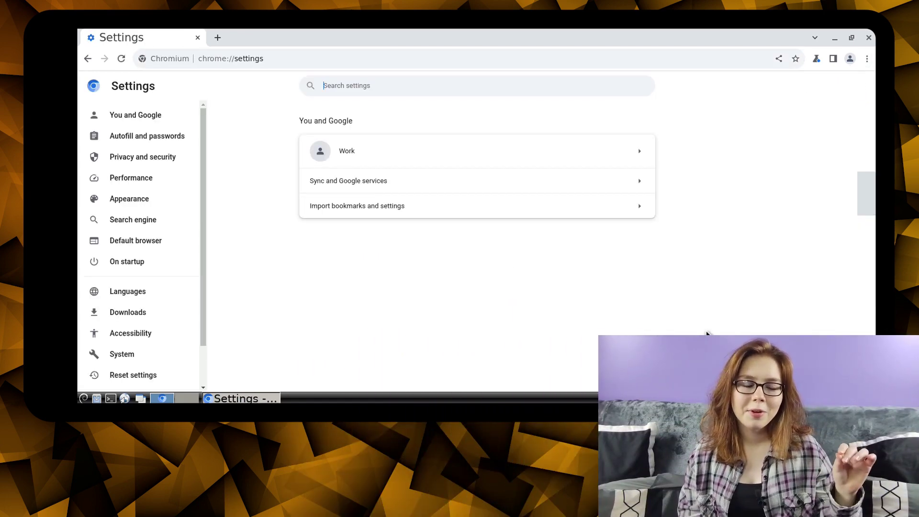
{"action": "left_click", "coordinate": [167, 242]}
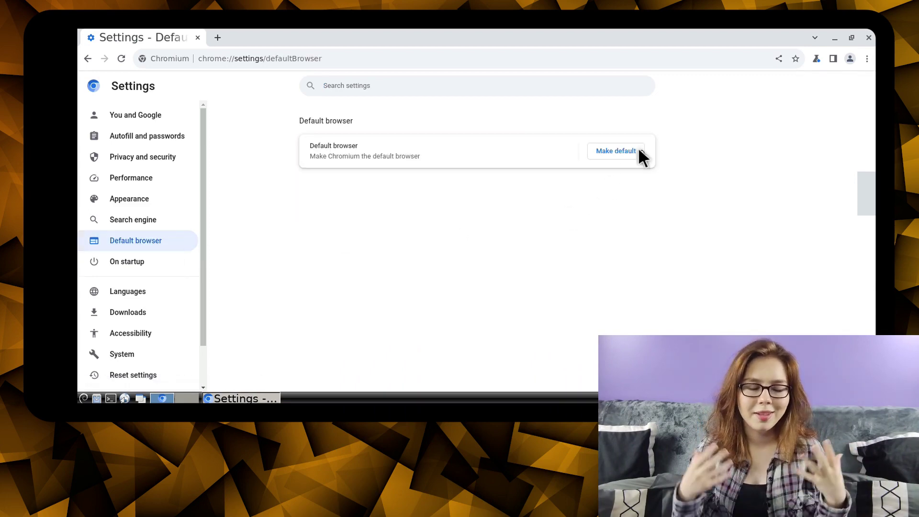
{"action": "left_click", "coordinate": [617, 151]}
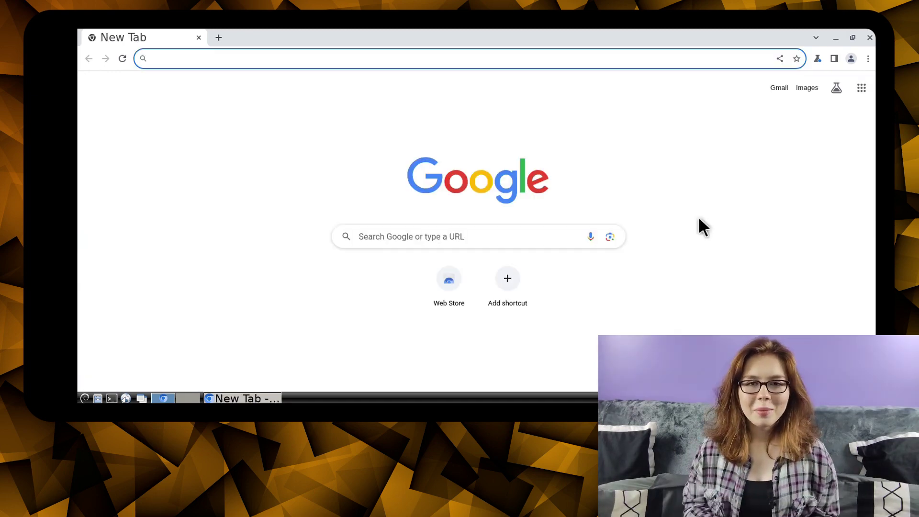
Bookmark the New Tab page, then toggle full screen on and off with F11.
{"action": "key", "text": "ctrl+d"}
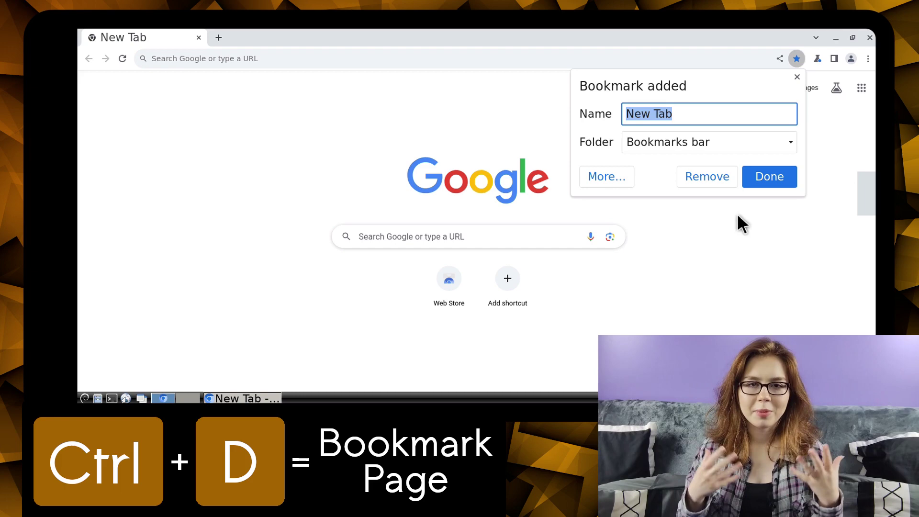
{"action": "key", "text": "Return"}
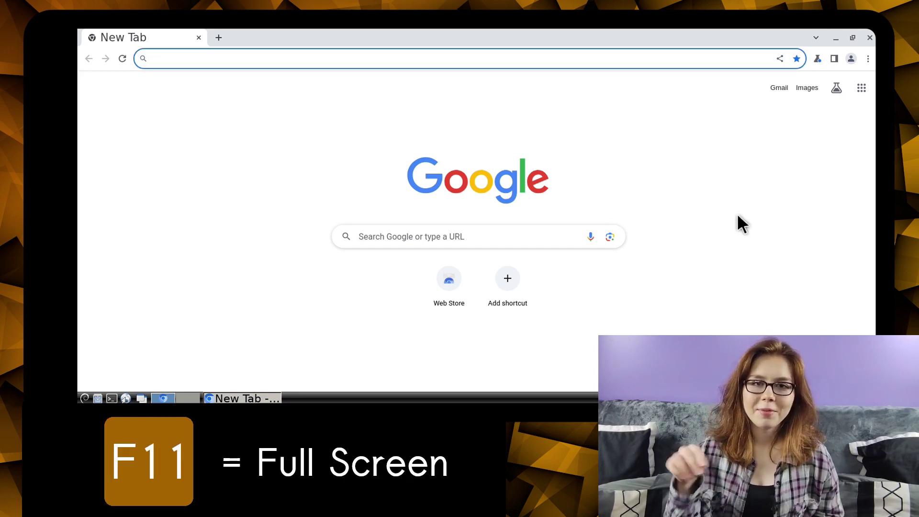
{"action": "key", "text": "F11"}
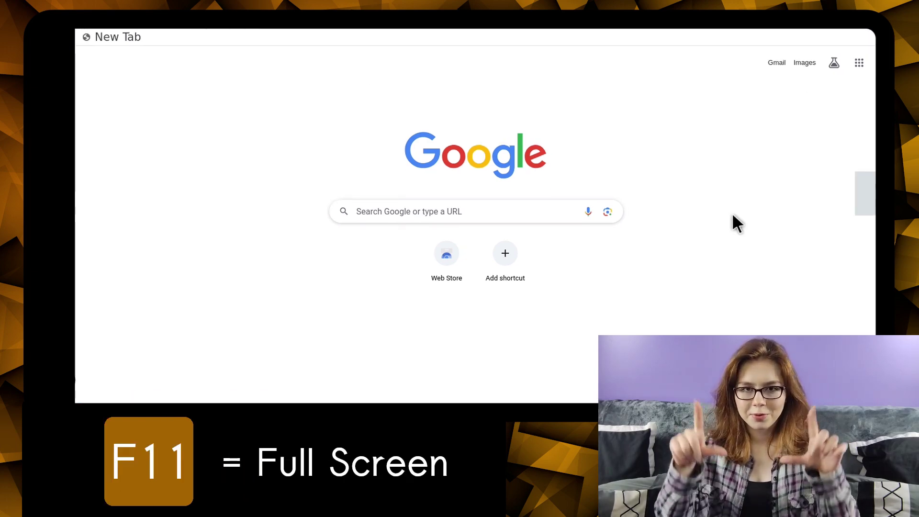
{"action": "key", "text": "F11"}
Open chrome://about and scroll through the List of Chrome URLs.
{"action": "left_click", "coordinate": [550, 59]}
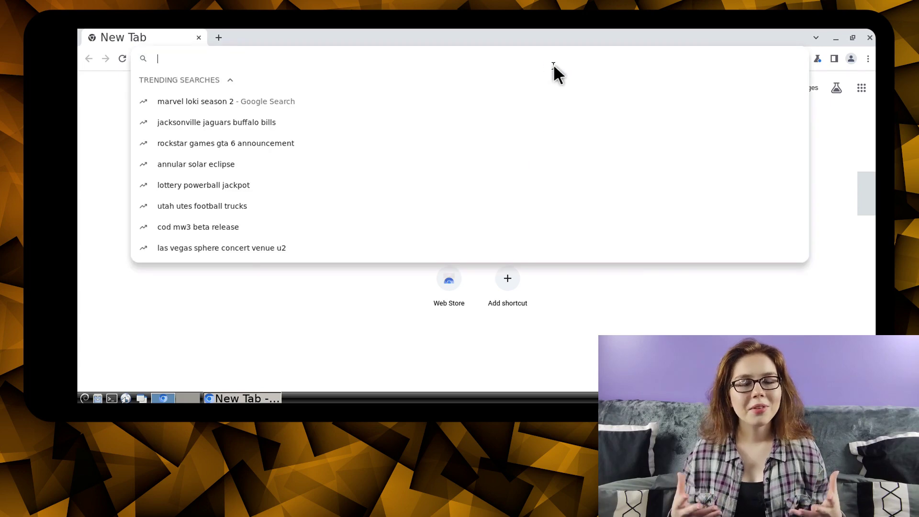
{"action": "type", "text": "chro"}
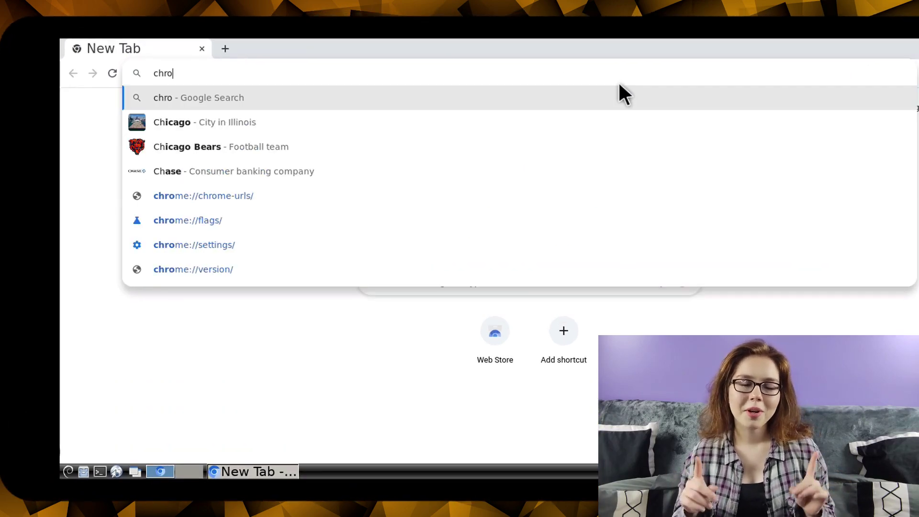
{"action": "type", "text": "me://abou"}
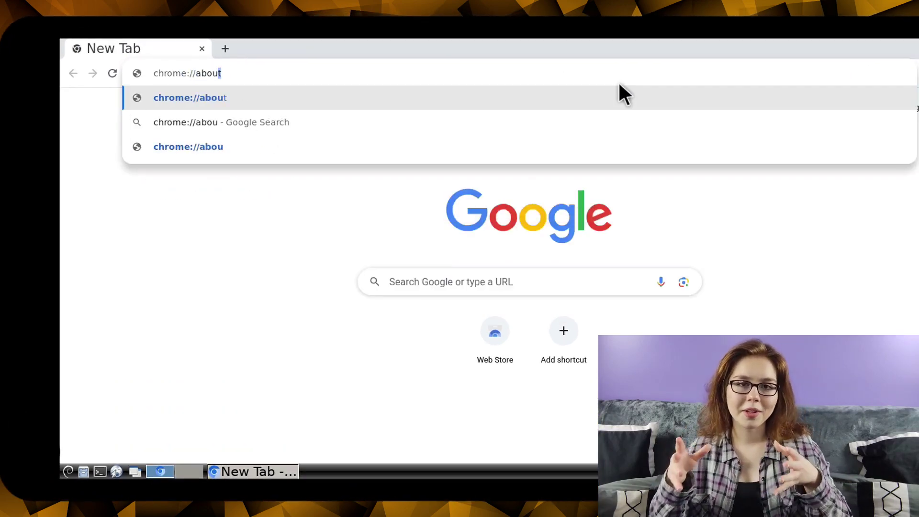
{"action": "key", "text": "Return"}
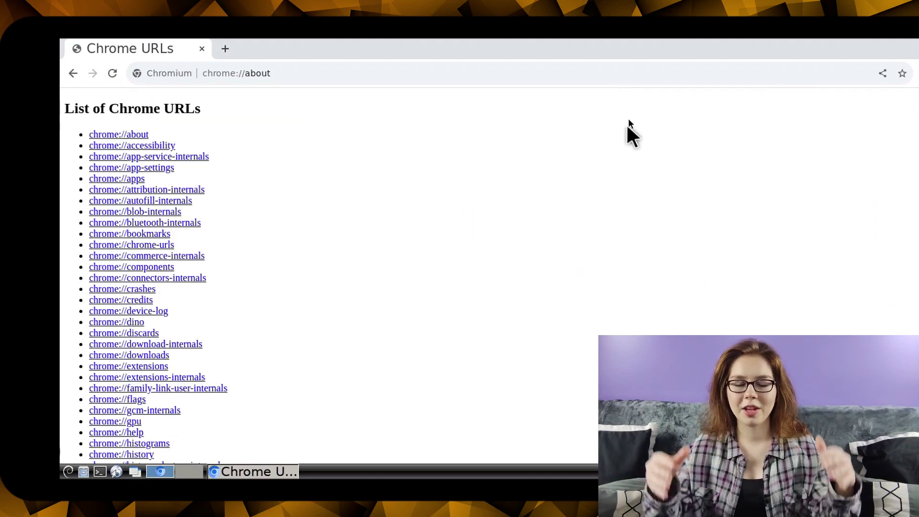
{"action": "scroll", "coordinate": [640, 188], "scroll_direction": "down", "scroll_amount": 20}
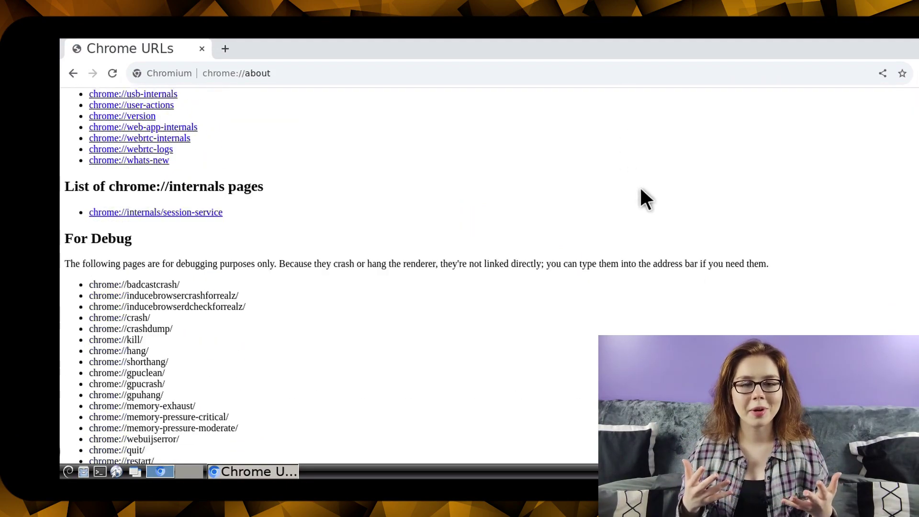
{"action": "scroll", "coordinate": [640, 189], "scroll_direction": "down", "scroll_amount": 1}
{"action": "scroll", "coordinate": [640, 189], "scroll_direction": "up", "scroll_amount": 20}
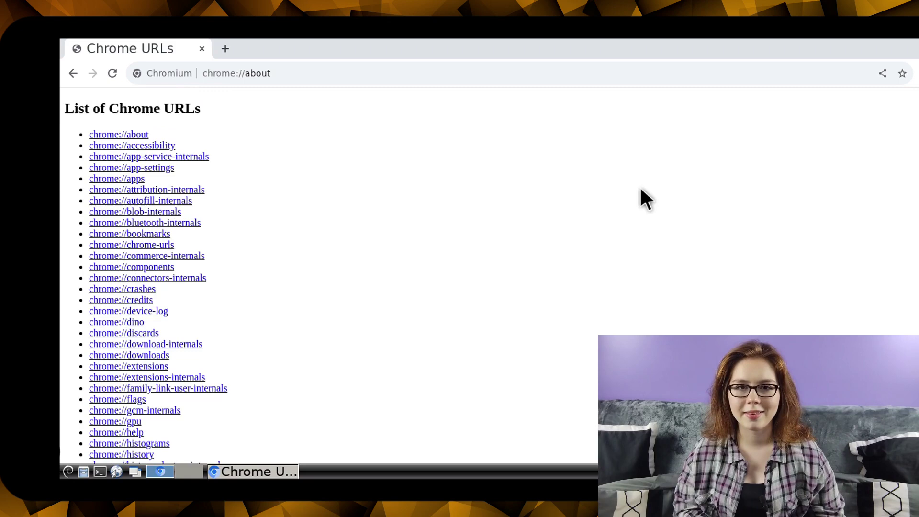
Browse file:/// to view the Index of / root folder listing.
{"action": "key", "text": "ctrl+l"}
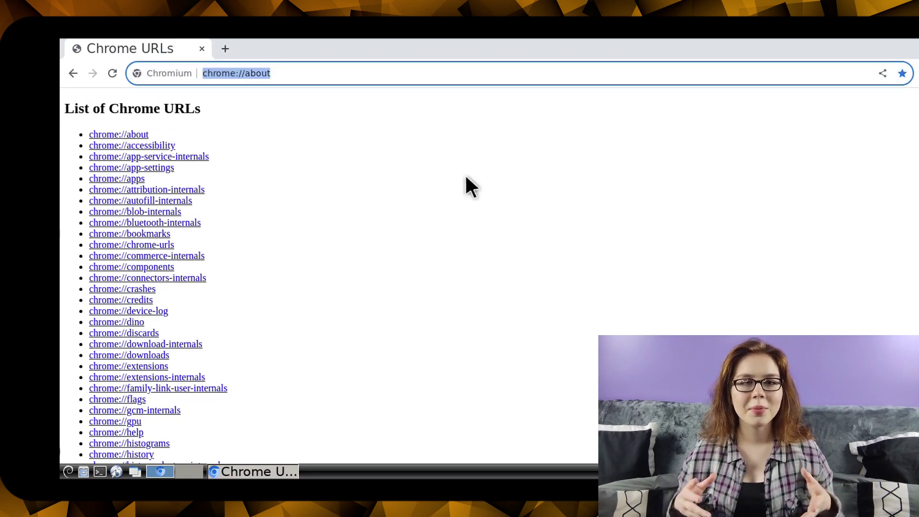
{"action": "type", "text": "file://"}
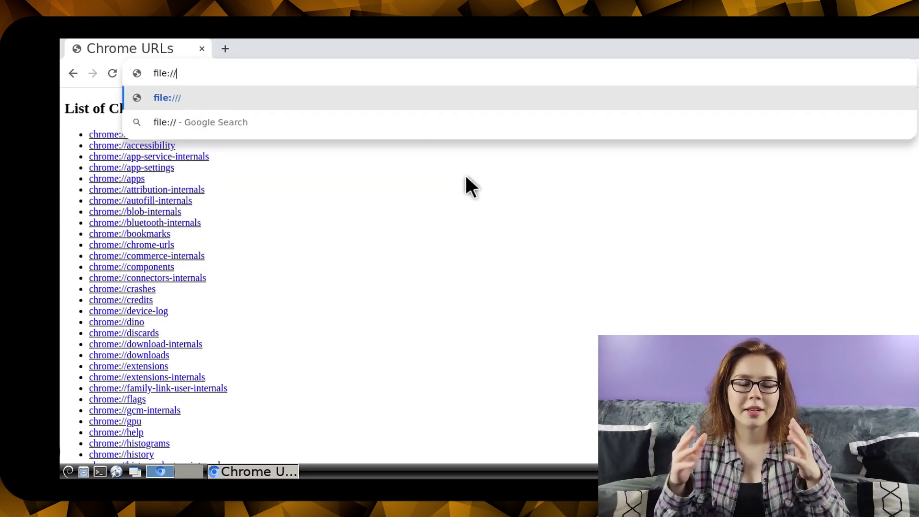
{"action": "type", "text": "/"}
{"action": "key", "text": "Return"}
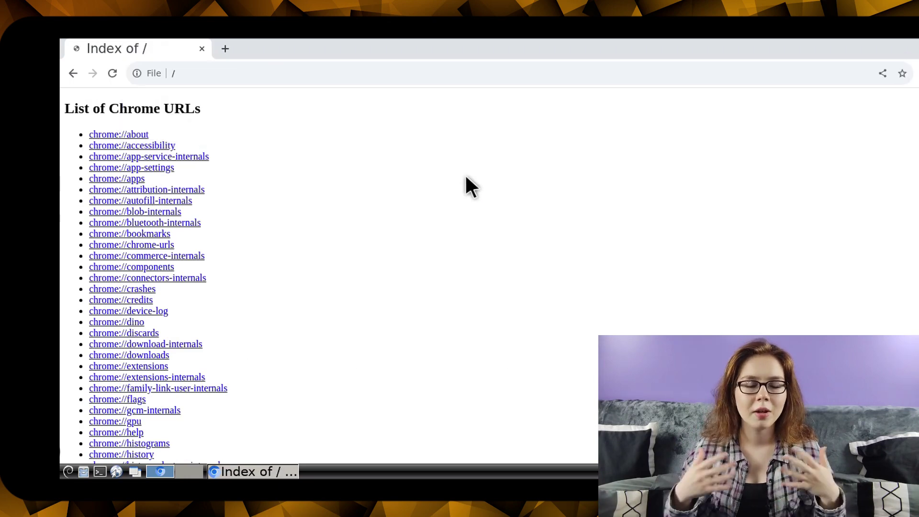
{"action": "scroll", "coordinate": [462, 177], "scroll_direction": "down", "scroll_amount": 3}
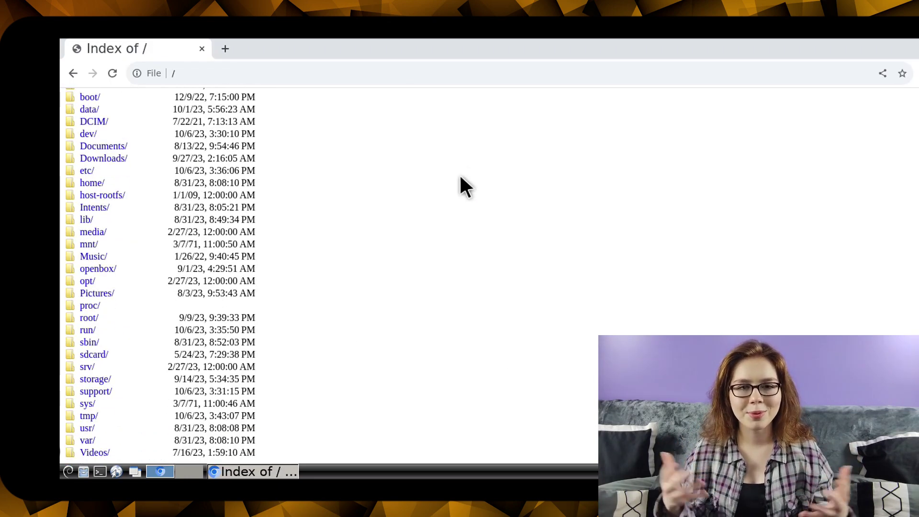
{"action": "scroll", "coordinate": [460, 178], "scroll_direction": "up", "scroll_amount": 3}
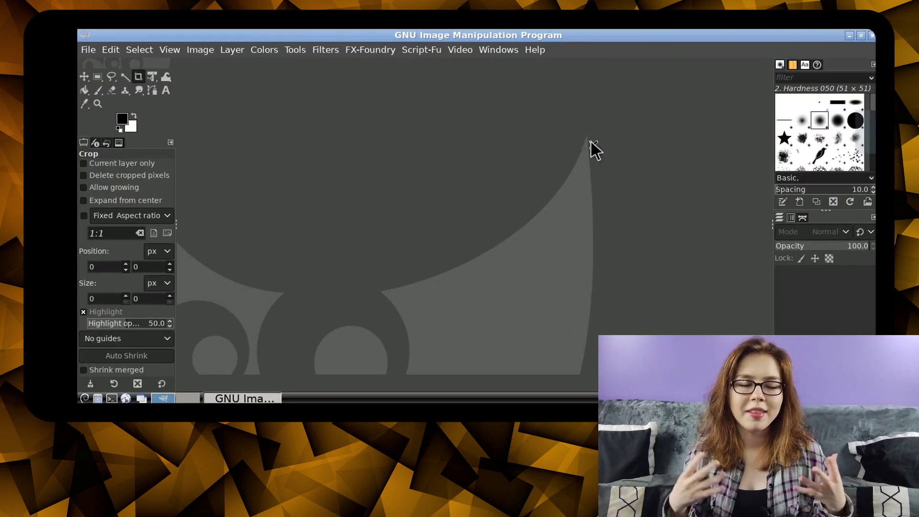
{"action": "left_click", "coordinate": [547, 49]}
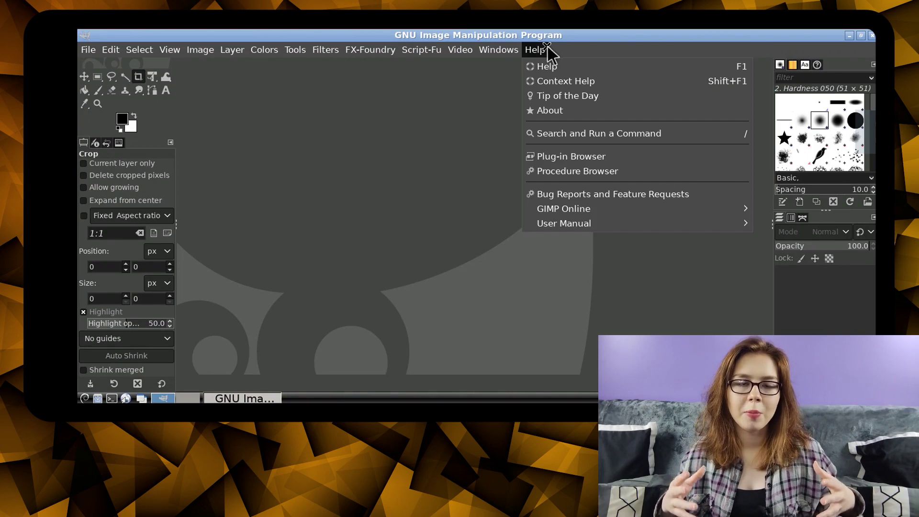
{"action": "left_click", "coordinate": [579, 67]}
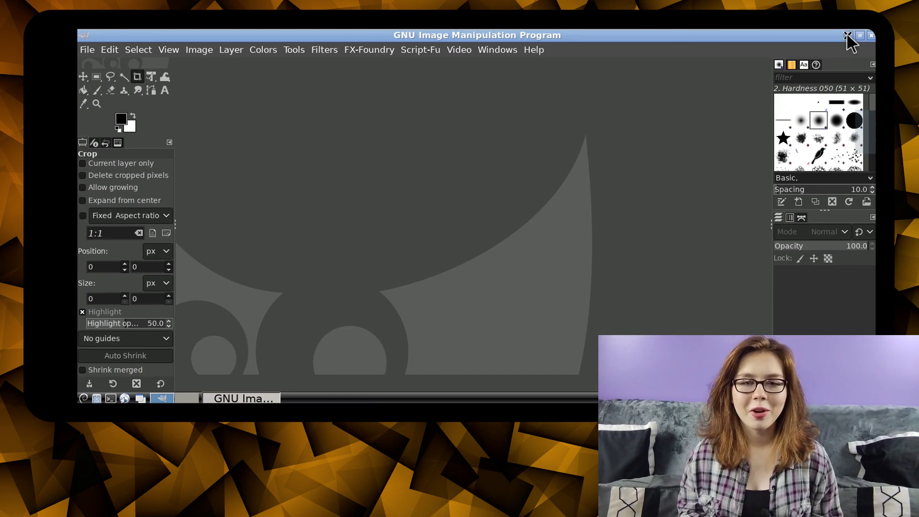
Minimize GIMP and open /usr/share/gimp/2.0/help/en in the file manager, scrolling its HTML pages.
{"action": "left_click", "coordinate": [847, 35]}
{"action": "left_click", "coordinate": [96, 398]}
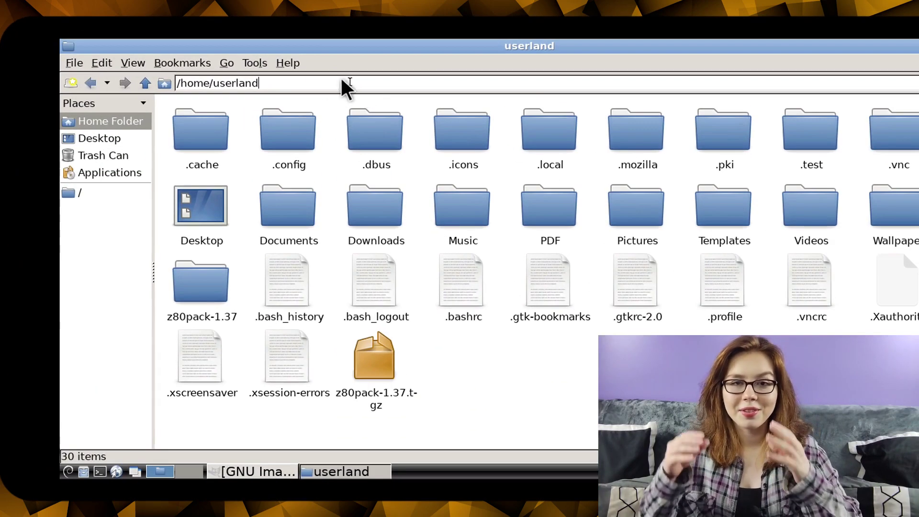
{"action": "left_click", "coordinate": [318, 67]}
{"action": "type", "text": "/"}
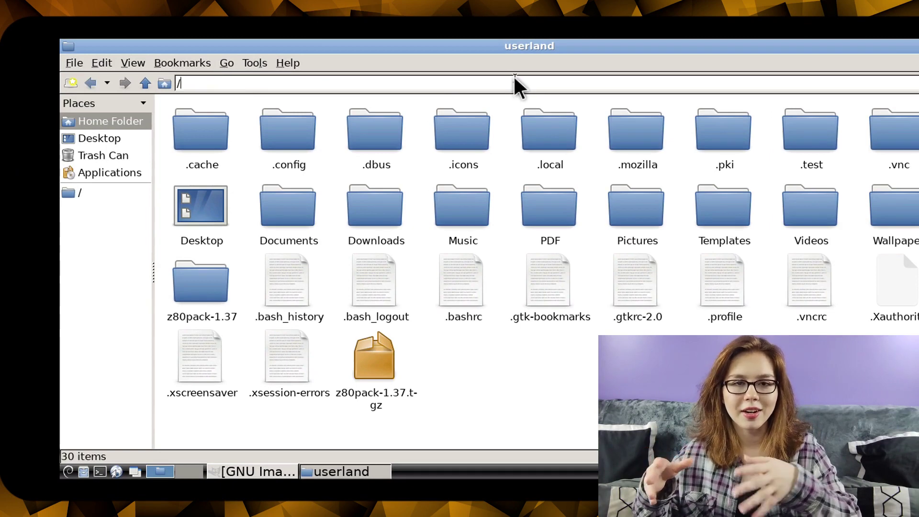
{"action": "type", "text": "usr/sha"}
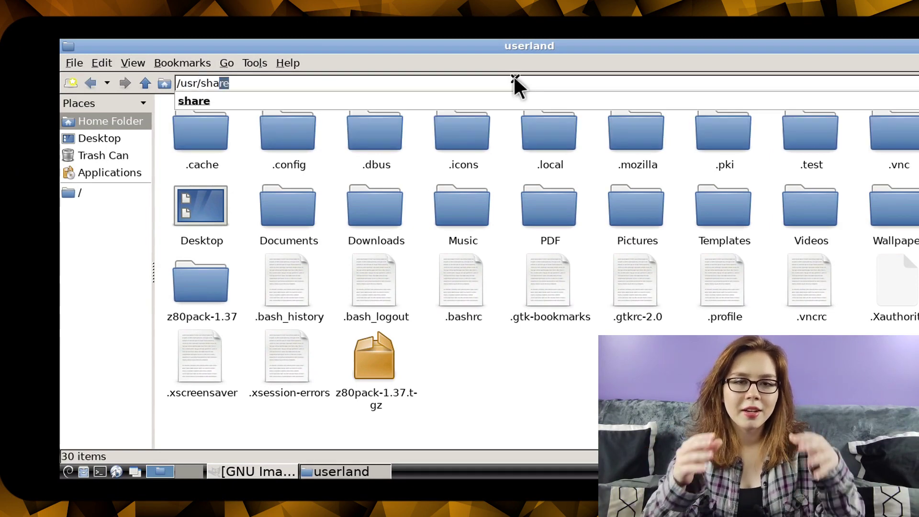
{"action": "type", "text": "re/gimp/2.0/"}
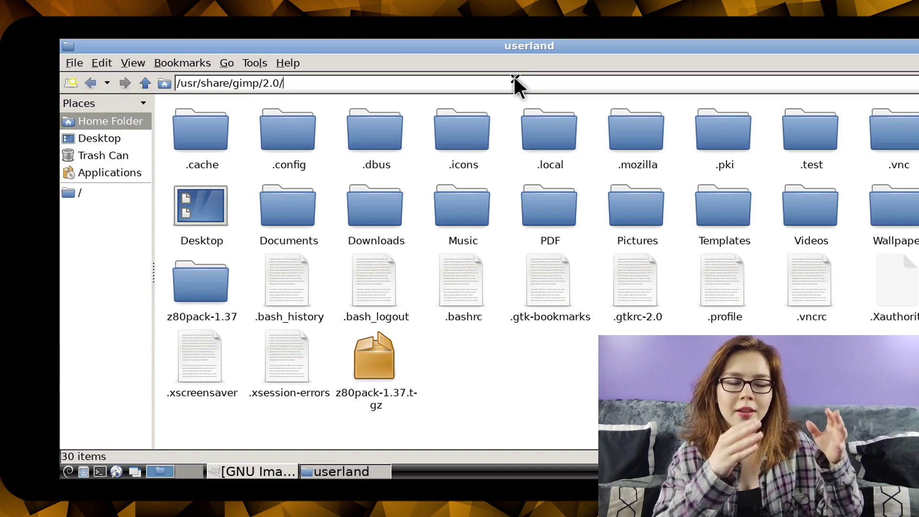
{"action": "type", "text": "help"}
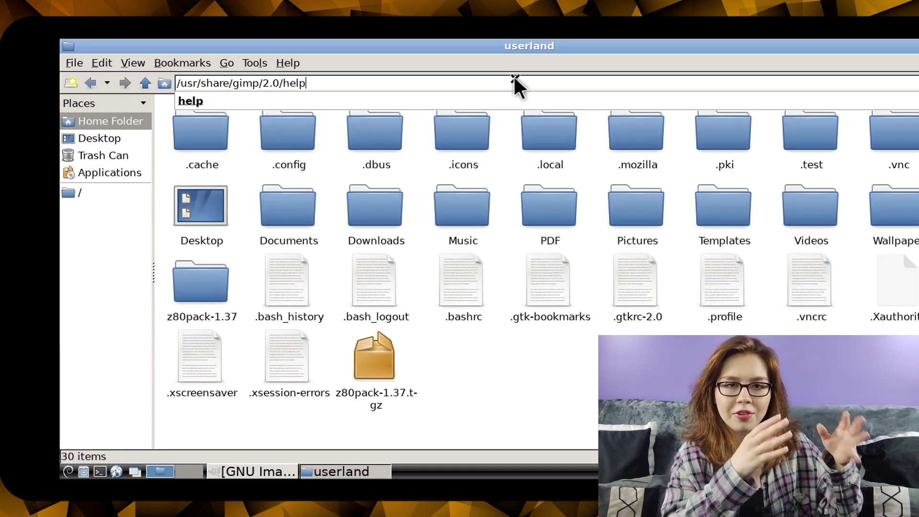
{"action": "type", "text": "/en"}
{"action": "key", "text": "Return"}
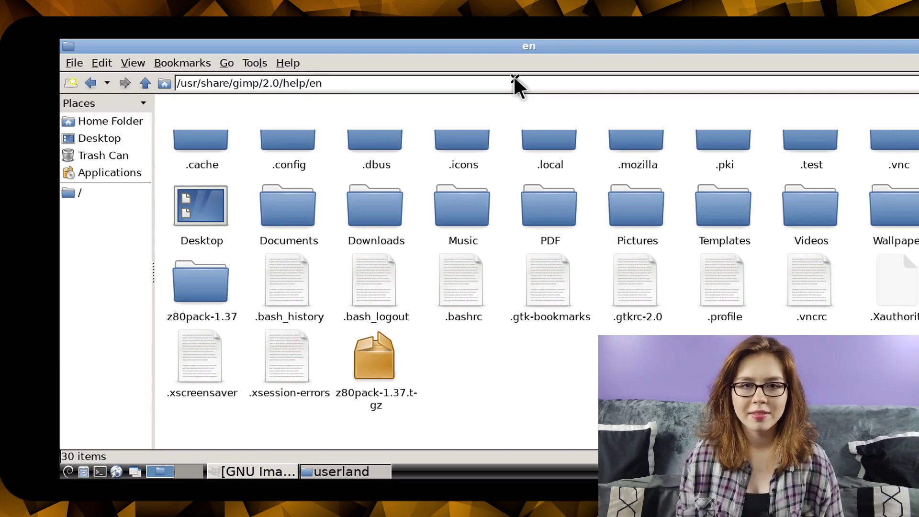
{"action": "scroll", "coordinate": [430, 287], "scroll_direction": "down", "scroll_amount": 15}
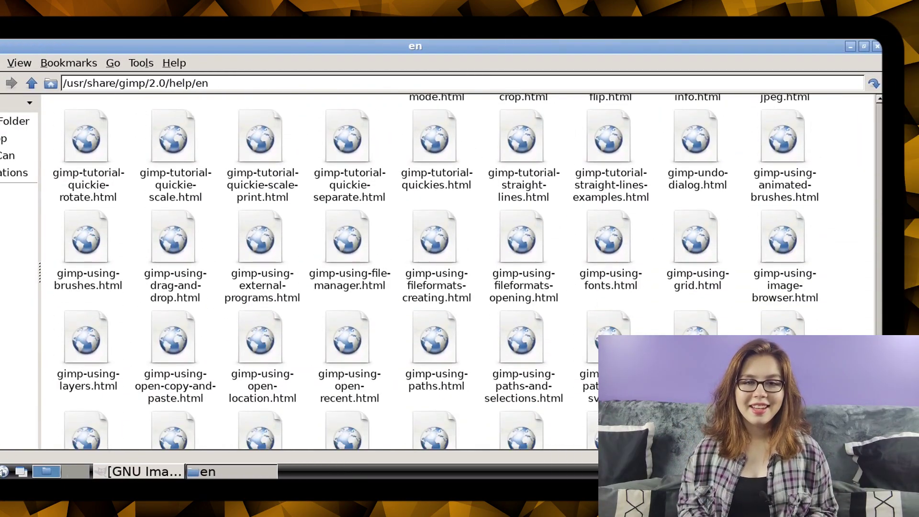
{"action": "scroll", "coordinate": [430, 287], "scroll_direction": "down", "scroll_amount": 18}
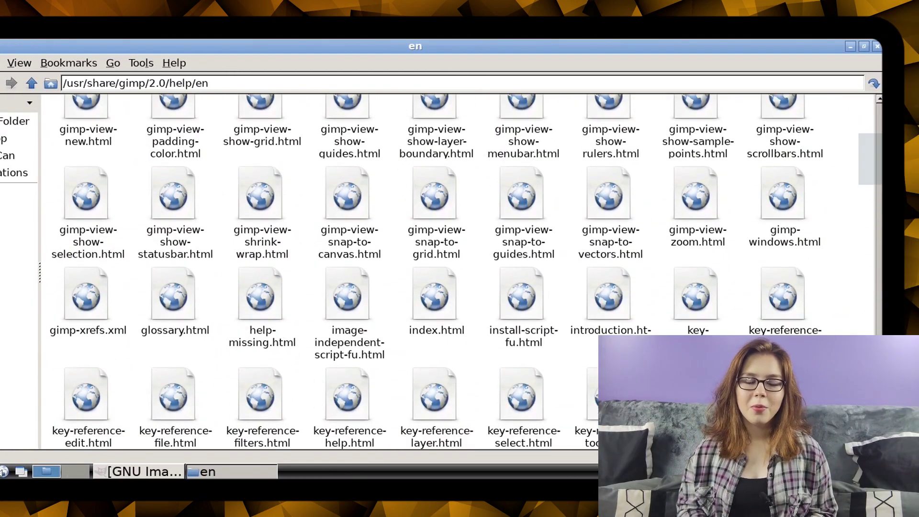
Open index.html with Chromium Web Browser, set it as default for XHTML, then open GIMP's user manual.
{"action": "right_click", "coordinate": [437, 300]}
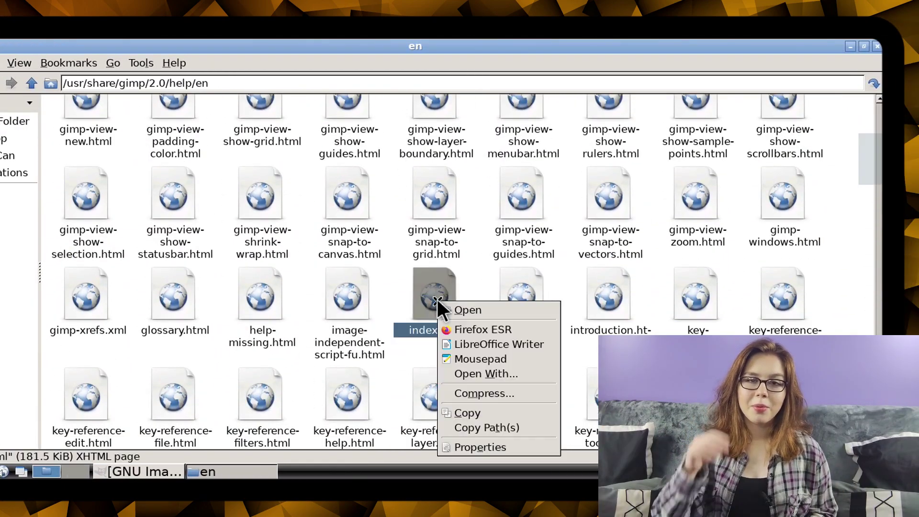
{"action": "left_click", "coordinate": [521, 378]}
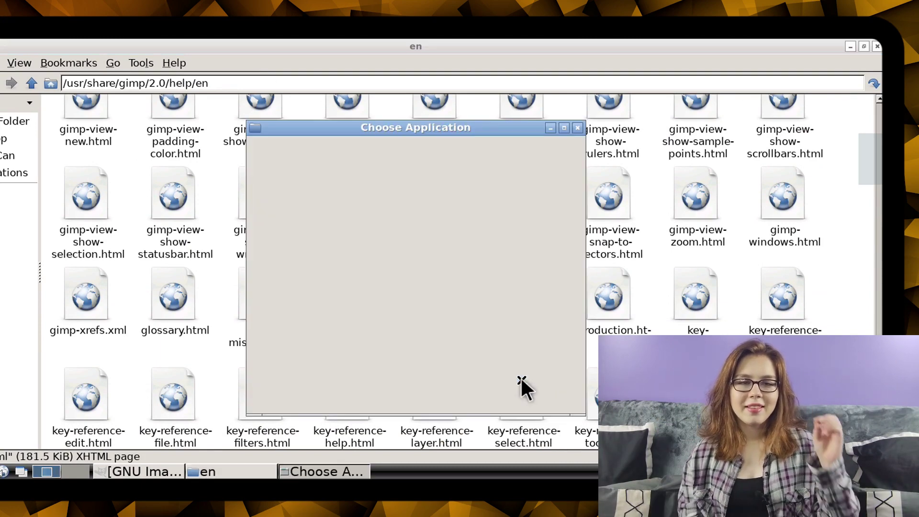
{"action": "left_click", "coordinate": [258, 239]}
{"action": "left_click", "coordinate": [335, 259]}
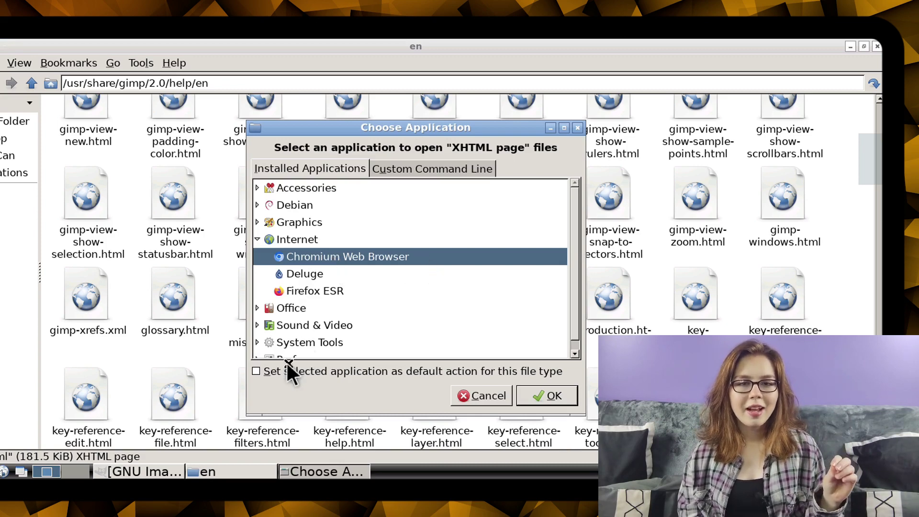
{"action": "left_click", "coordinate": [259, 370]}
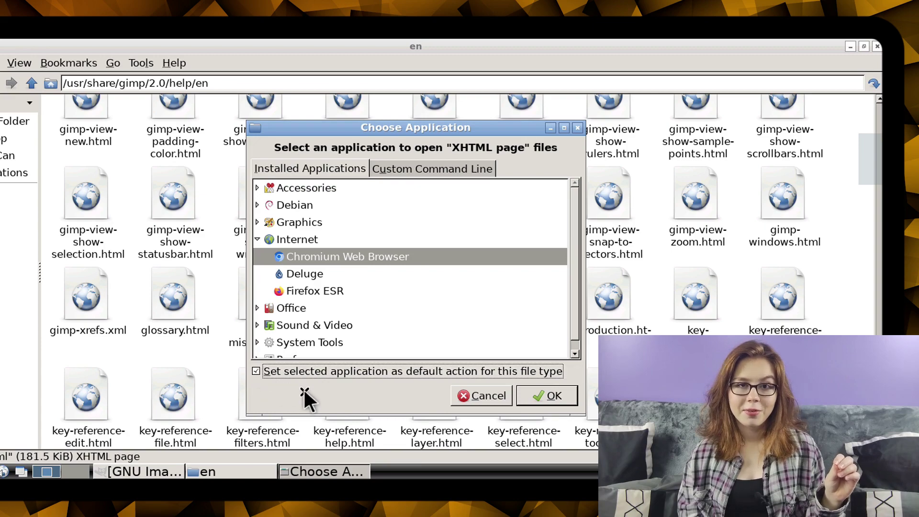
{"action": "left_click", "coordinate": [537, 395]}
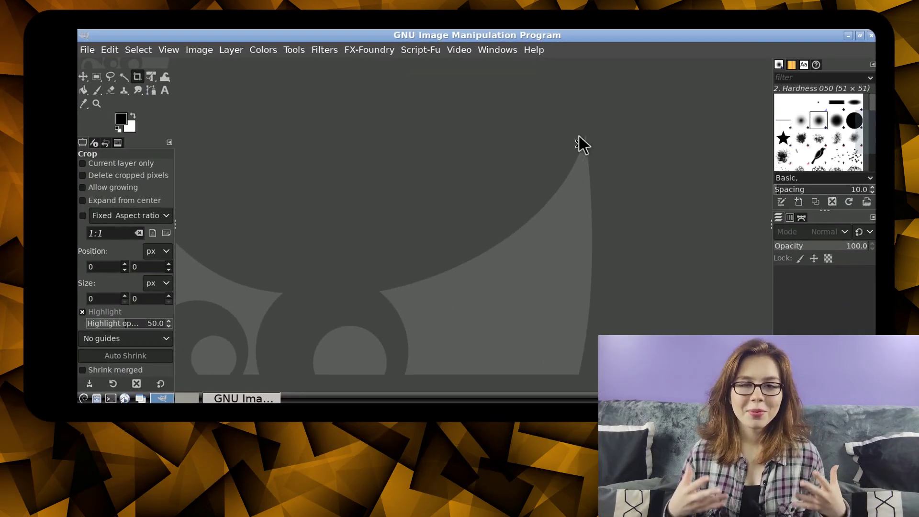
{"action": "left_click", "coordinate": [533, 49]}
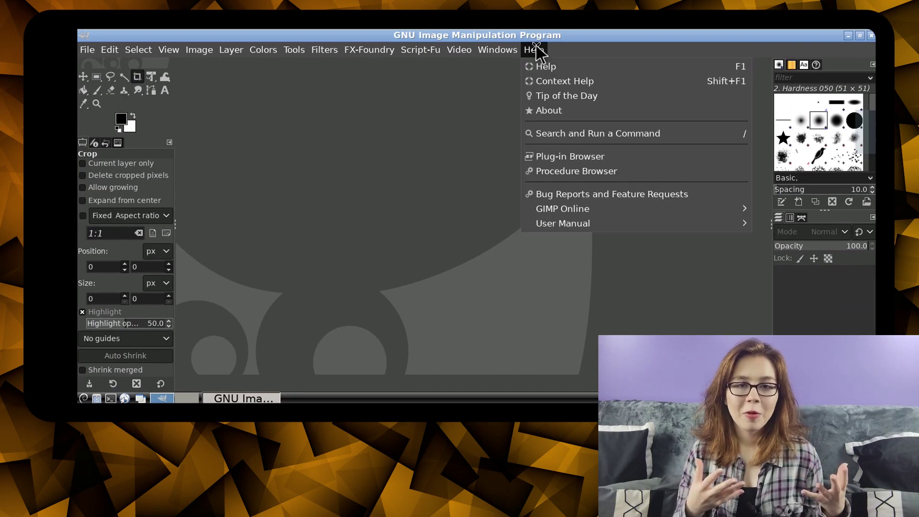
{"action": "left_click", "coordinate": [580, 68]}
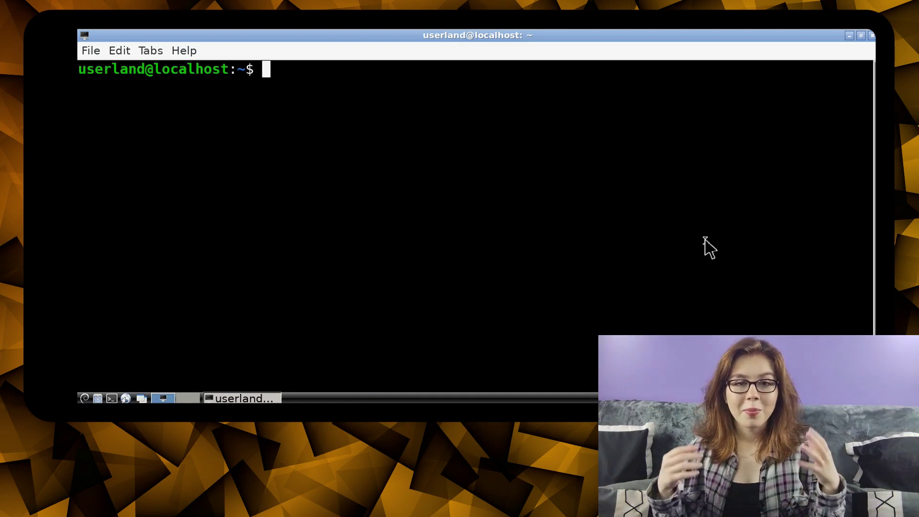
Run 'chromium --help' in the terminal, then type 'man chromium' at the next prompt.
{"action": "type", "text": "c"}
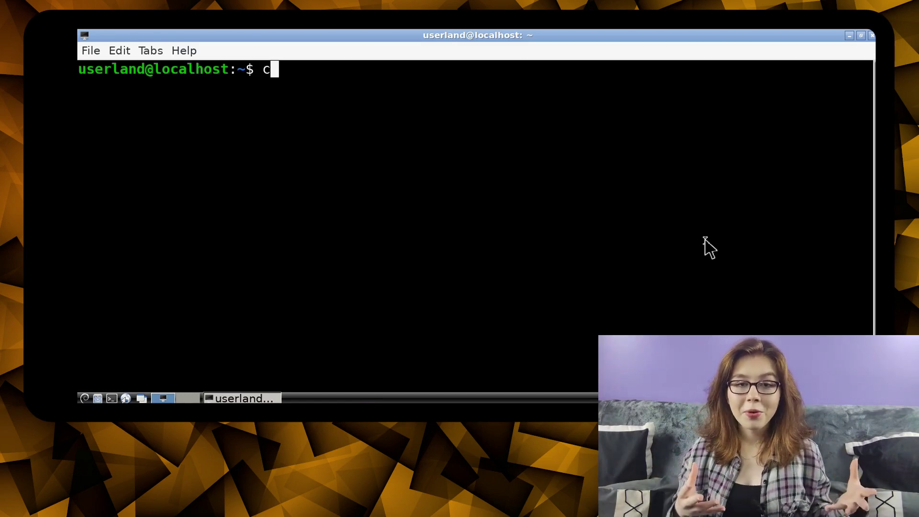
{"action": "type", "text": "hromium"}
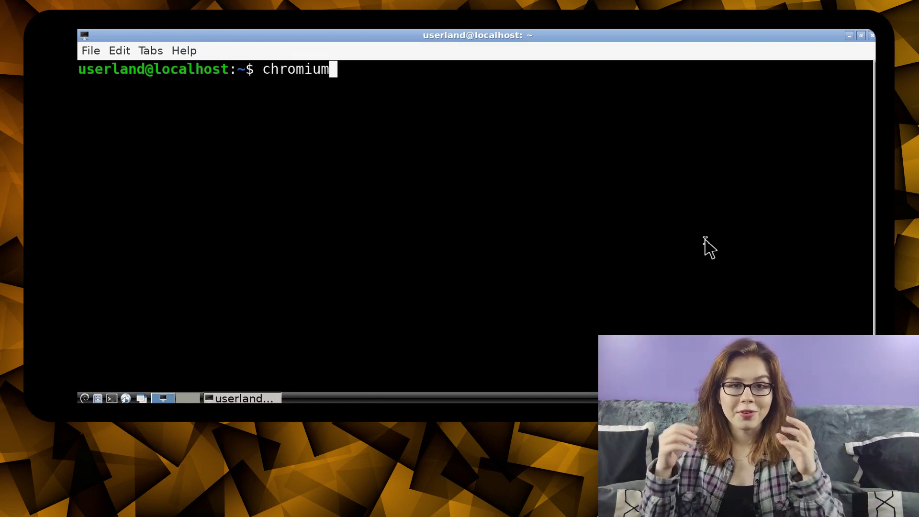
{"action": "type", "text": " --help"}
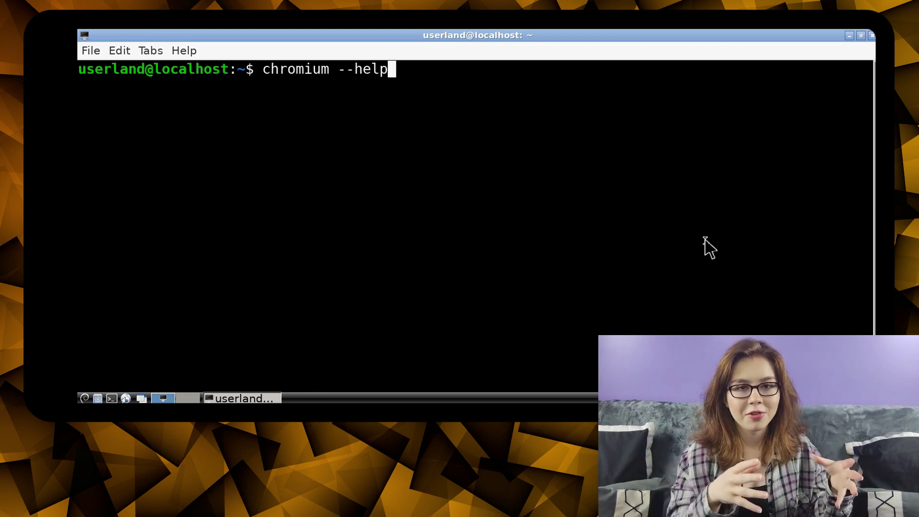
{"action": "key", "text": "Return"}
{"action": "type", "text": "man "}
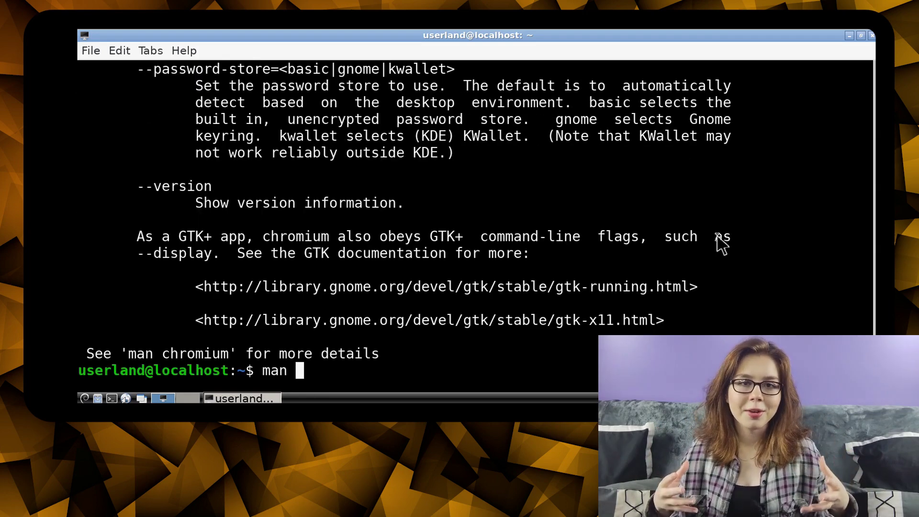
{"action": "type", "text": "chromium"}
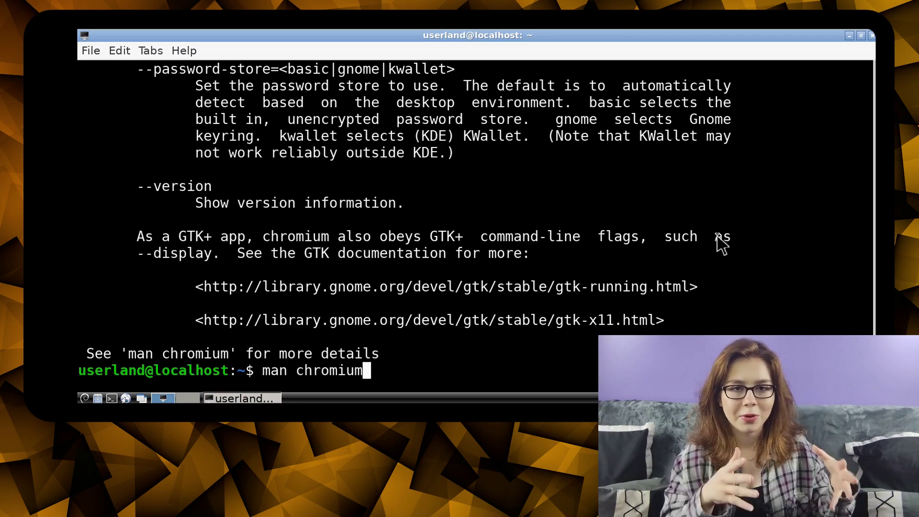